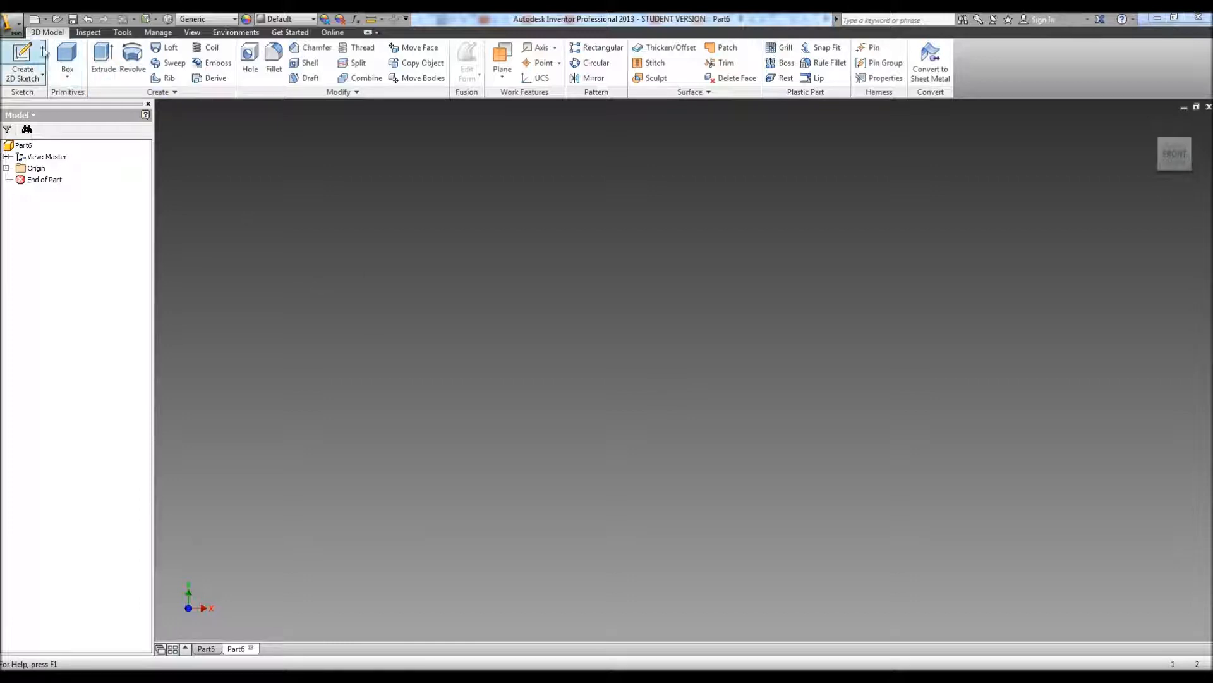
Sketch a 0.25 in diameter circle centred on the origin on the horizontal XZ plane and finish the sketch
left_click(22, 60)
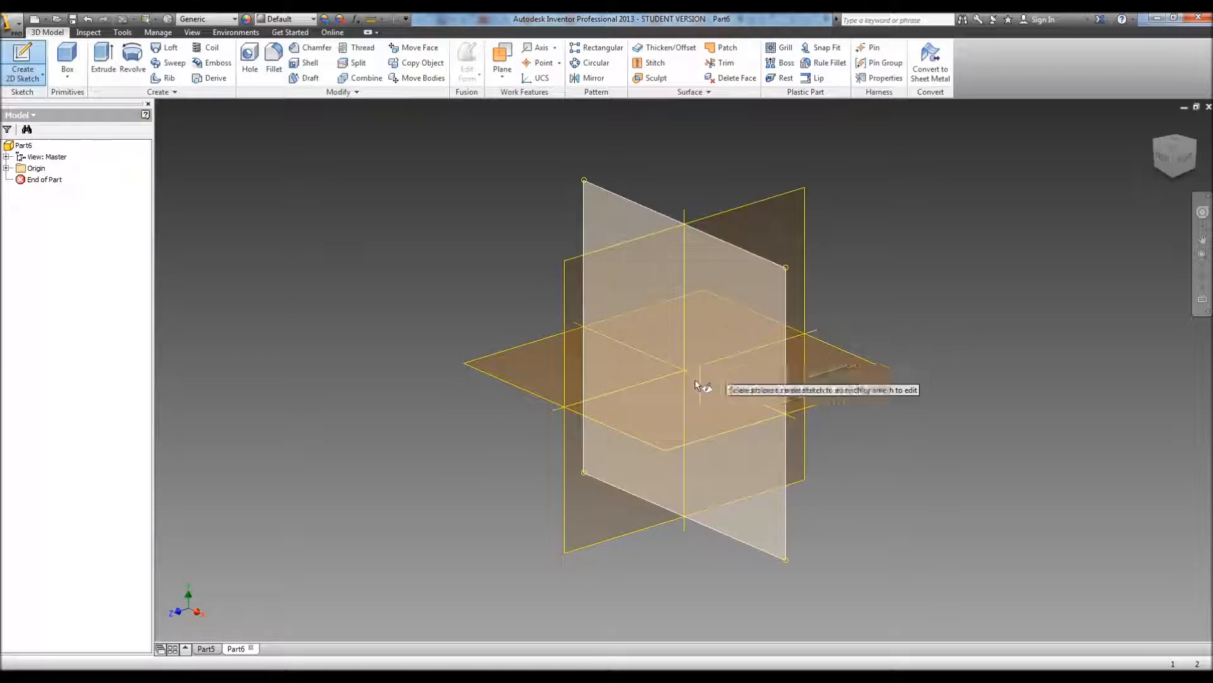
left_click(681, 412)
left_click(41, 57)
left_click(685, 371)
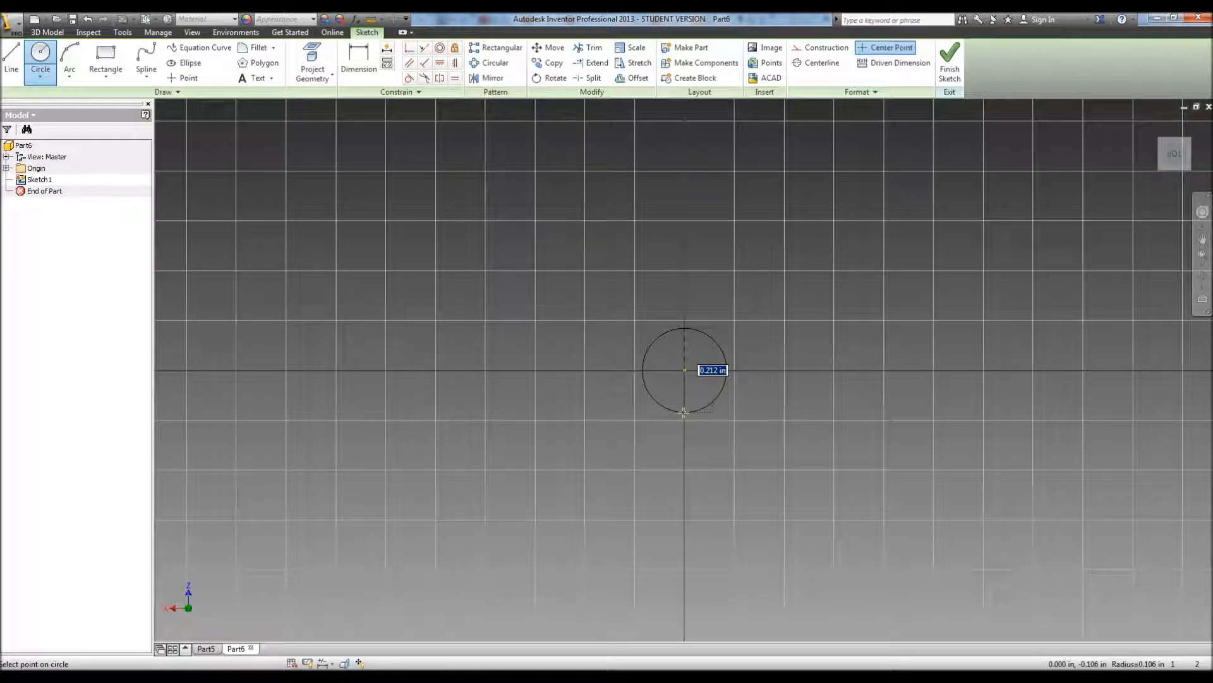
type(".25")
key("Return")
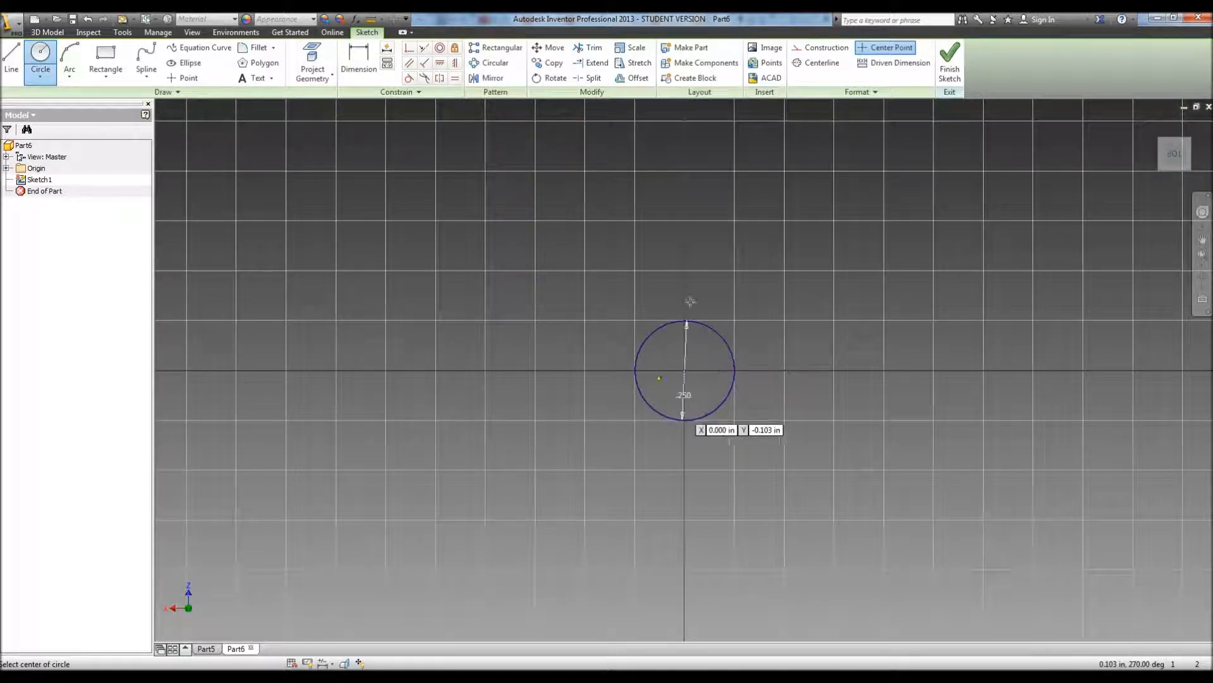
left_click(949, 63)
Extrude the circle 1 in upward into a solid cylinder
key("e")
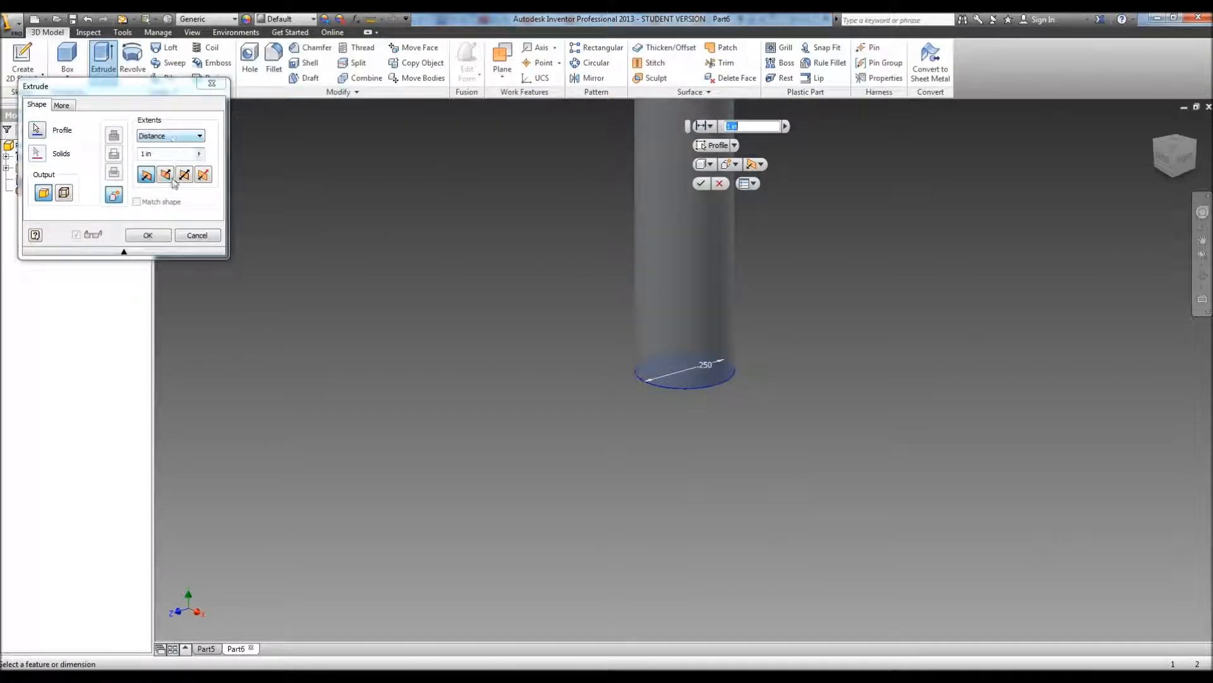
left_click(148, 234)
scroll(501, 270, "down", 2)
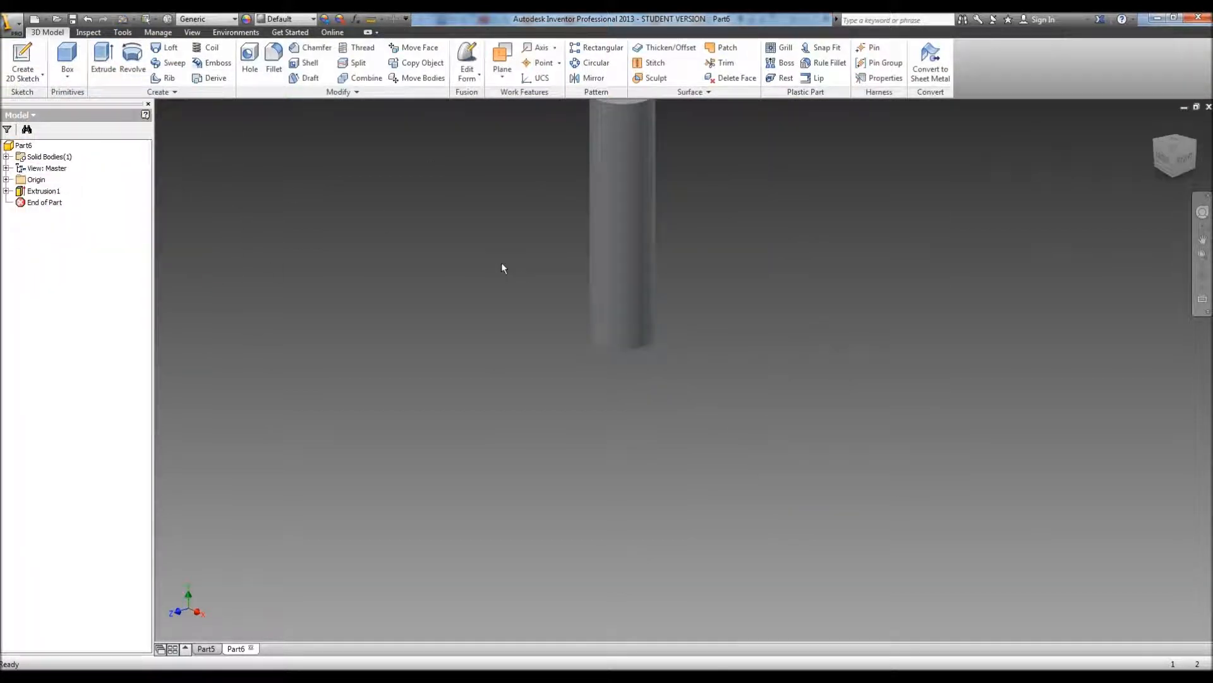
key("Home")
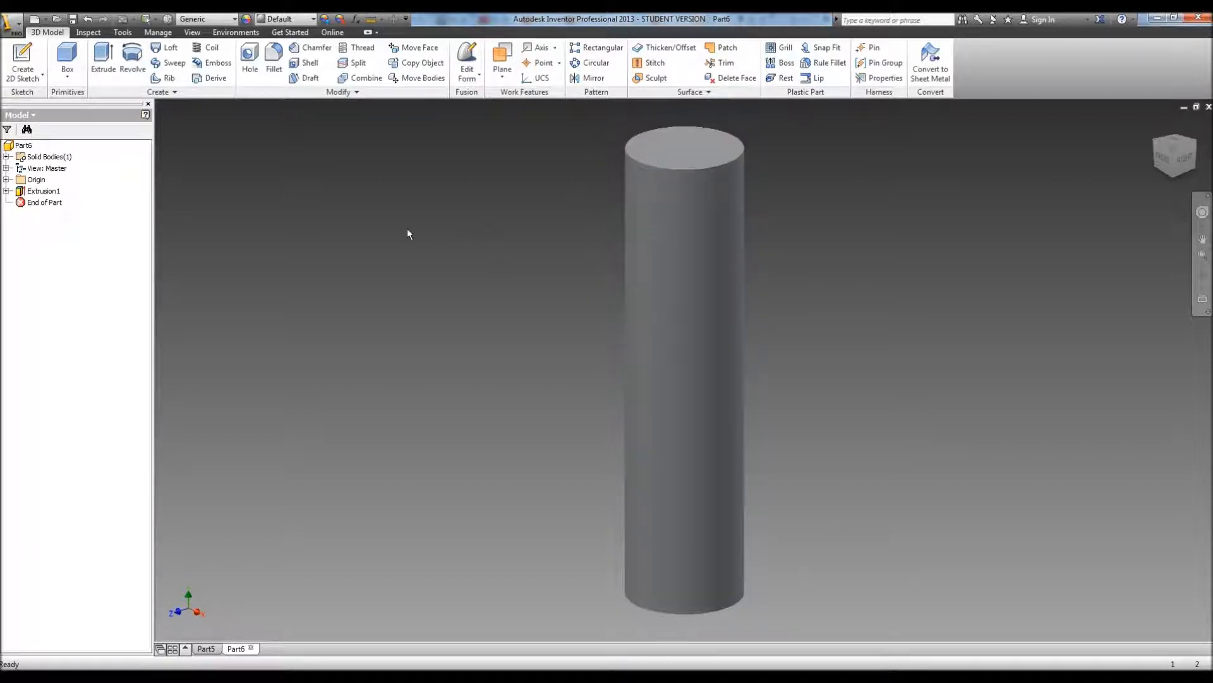
Create a work plane offset 0.125 in from the YZ plane, touching the side of the cylinder
left_click(25, 56)
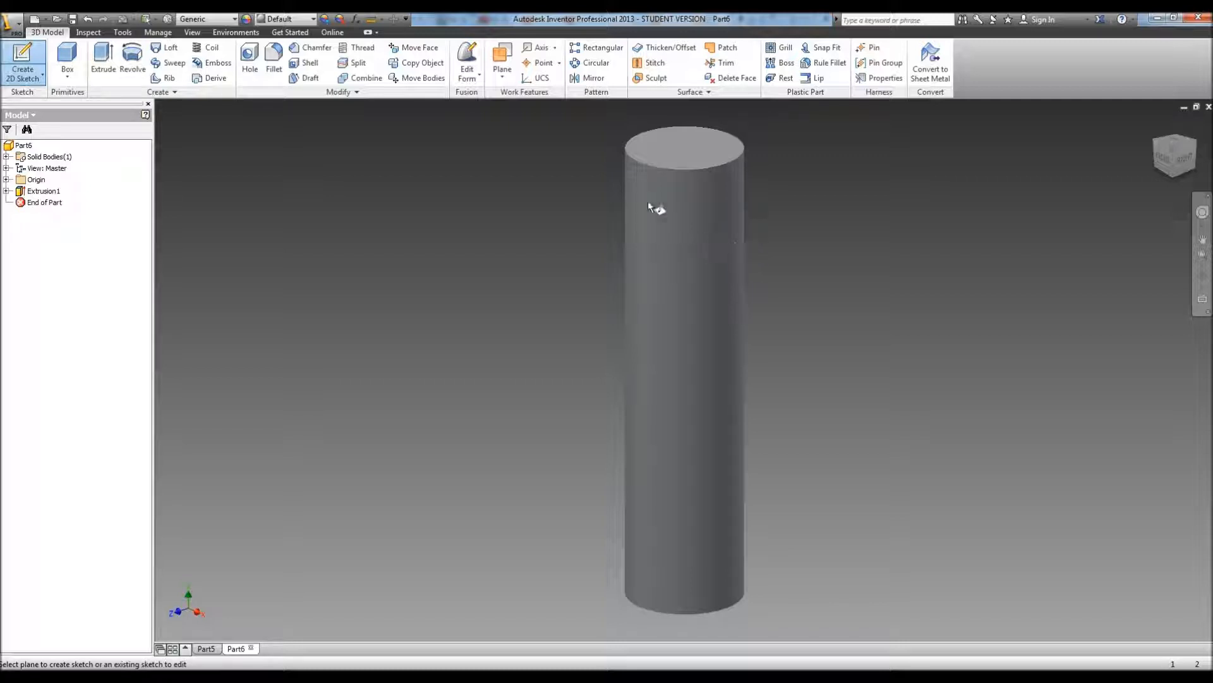
left_click(1168, 163)
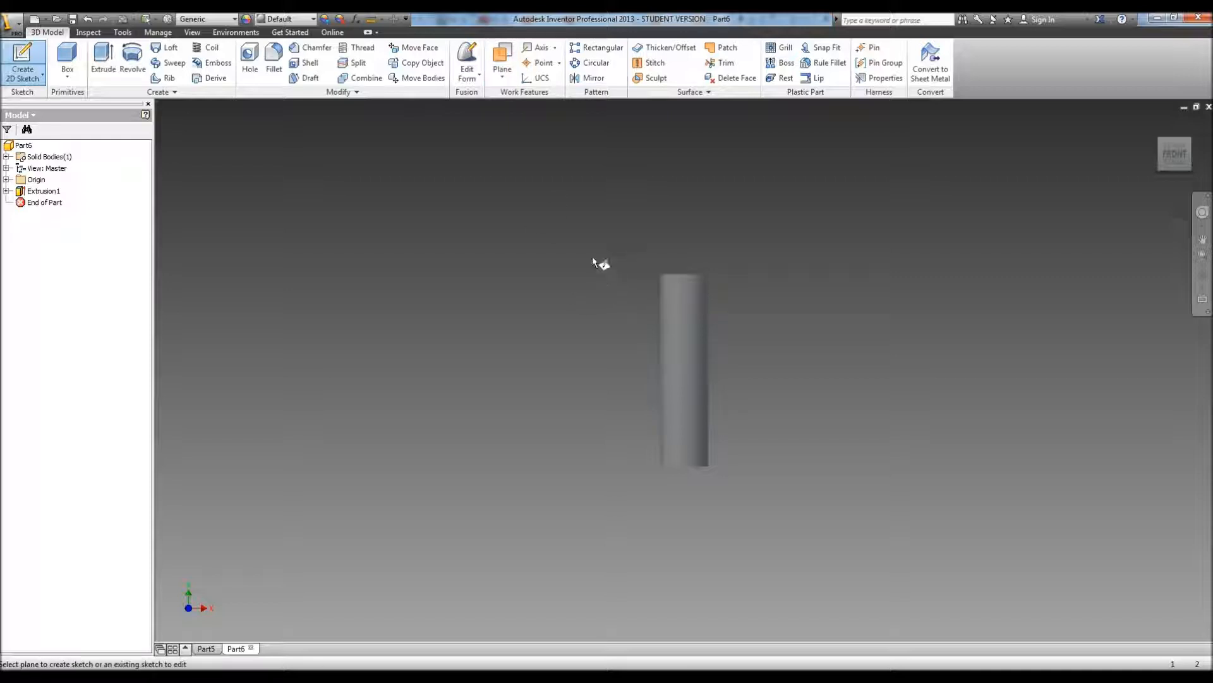
left_click(495, 59)
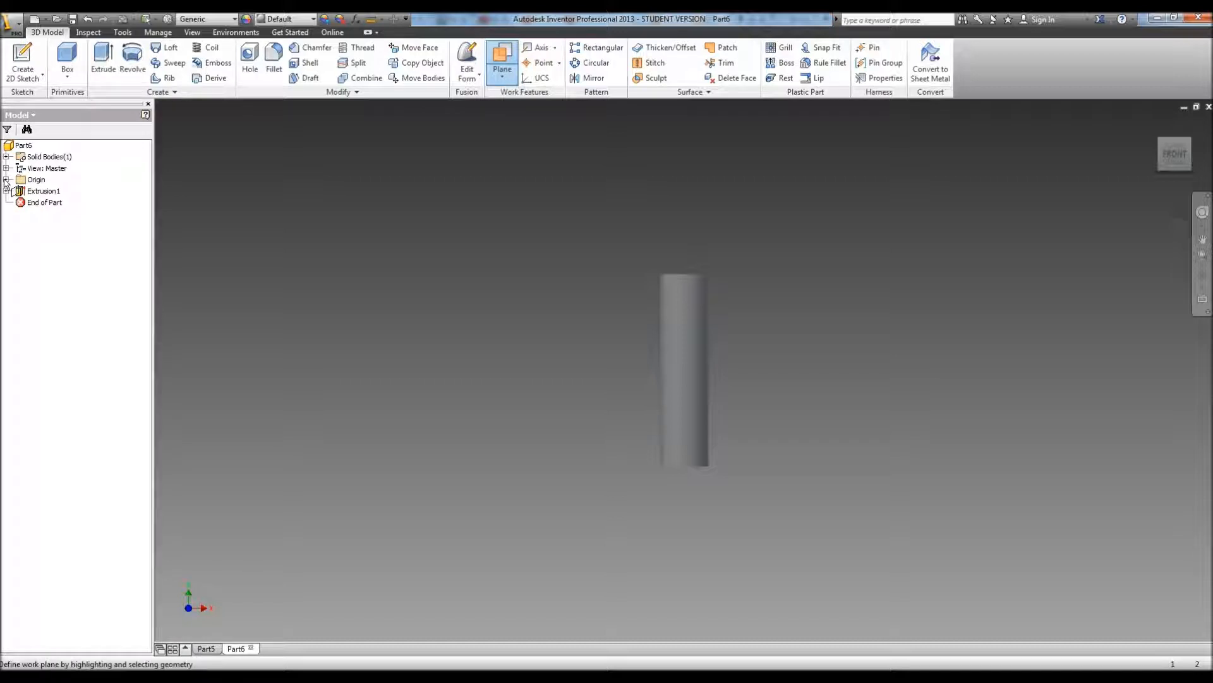
left_click(5, 180)
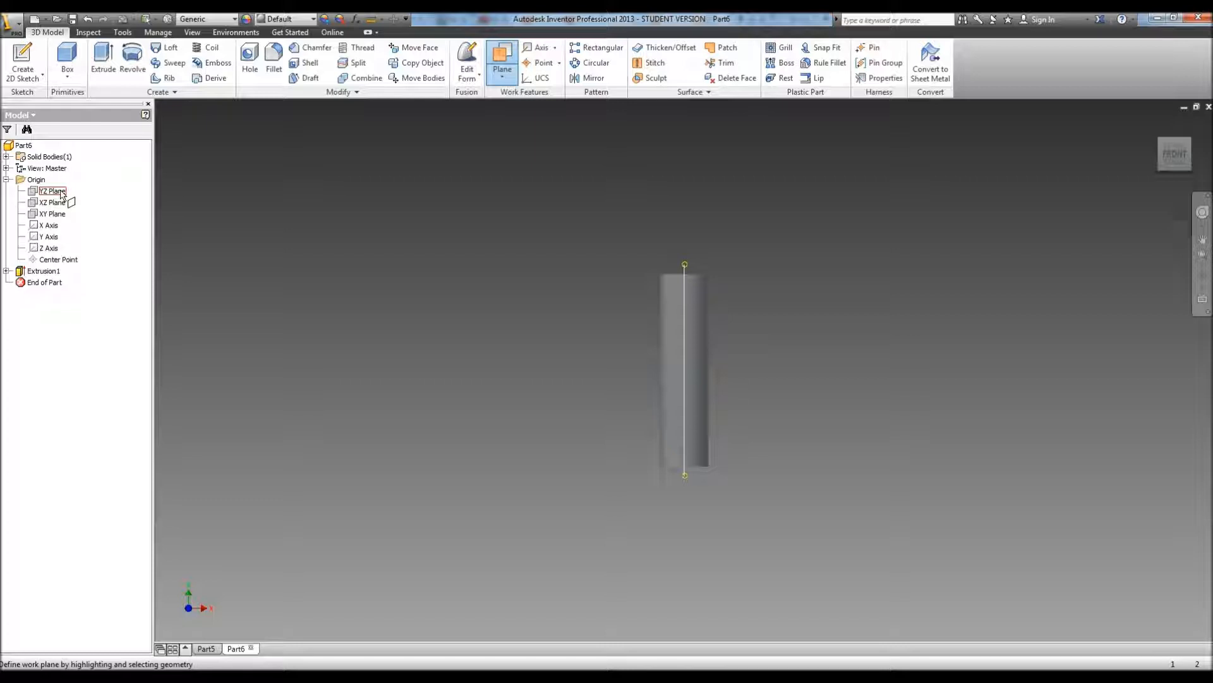
left_click(61, 192)
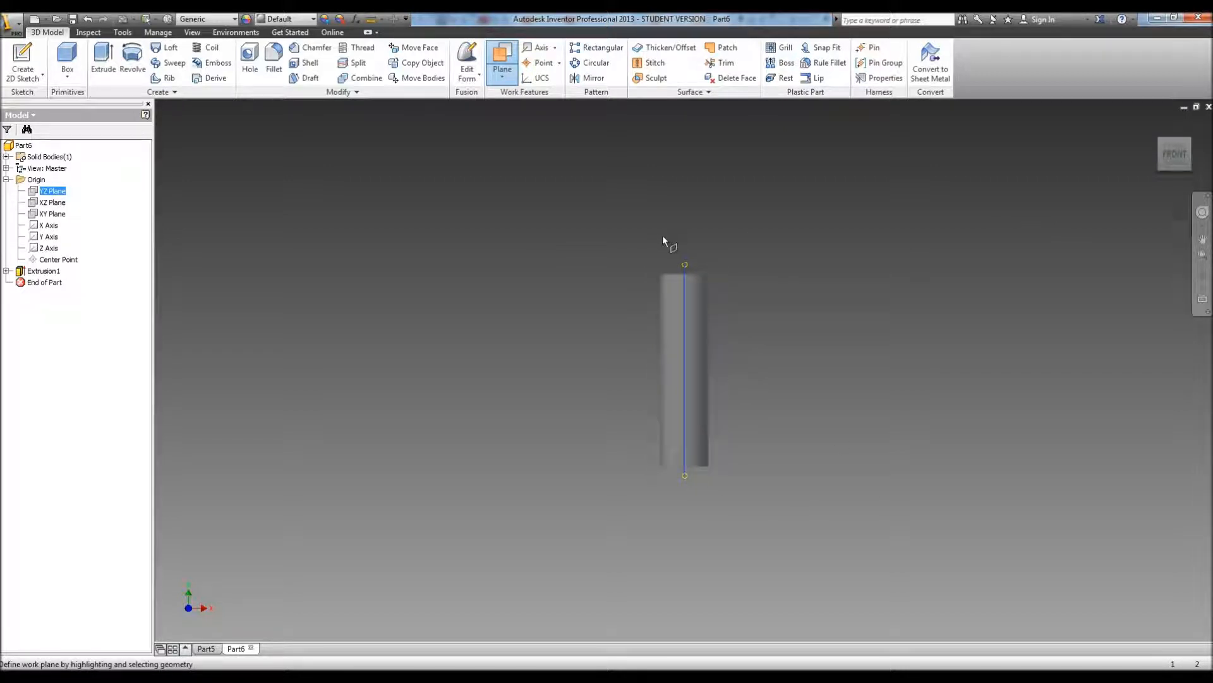
left_click(685, 264)
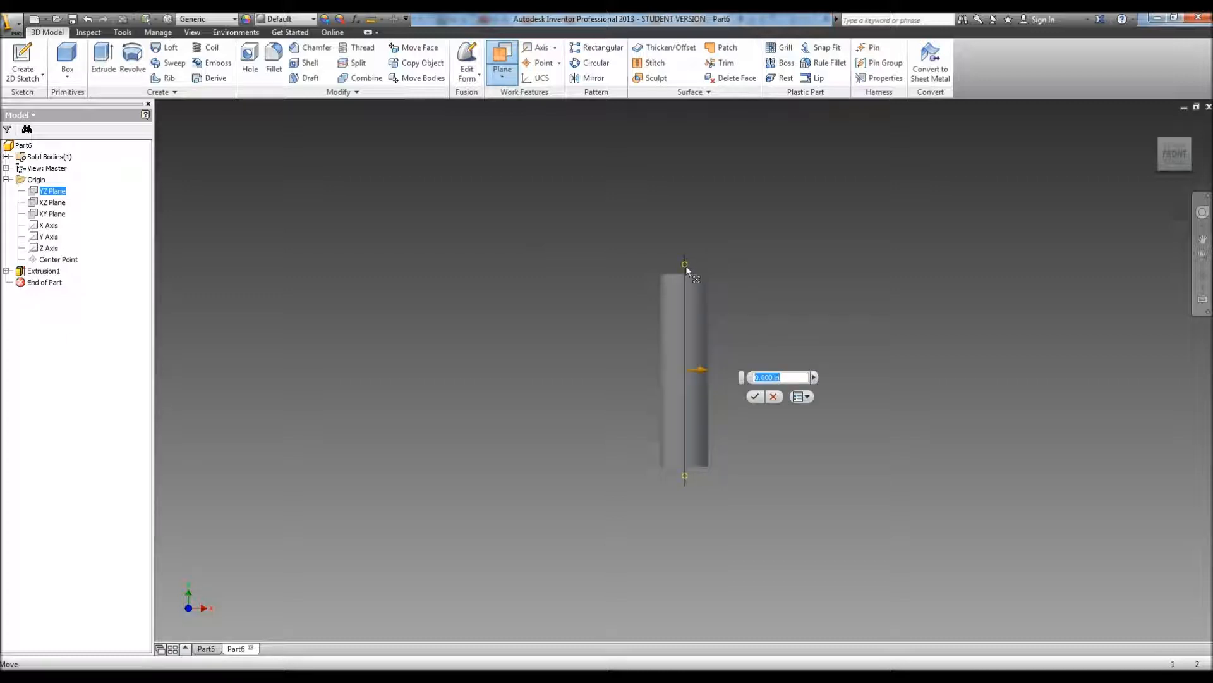
left_click_drag(684, 267, 659, 272)
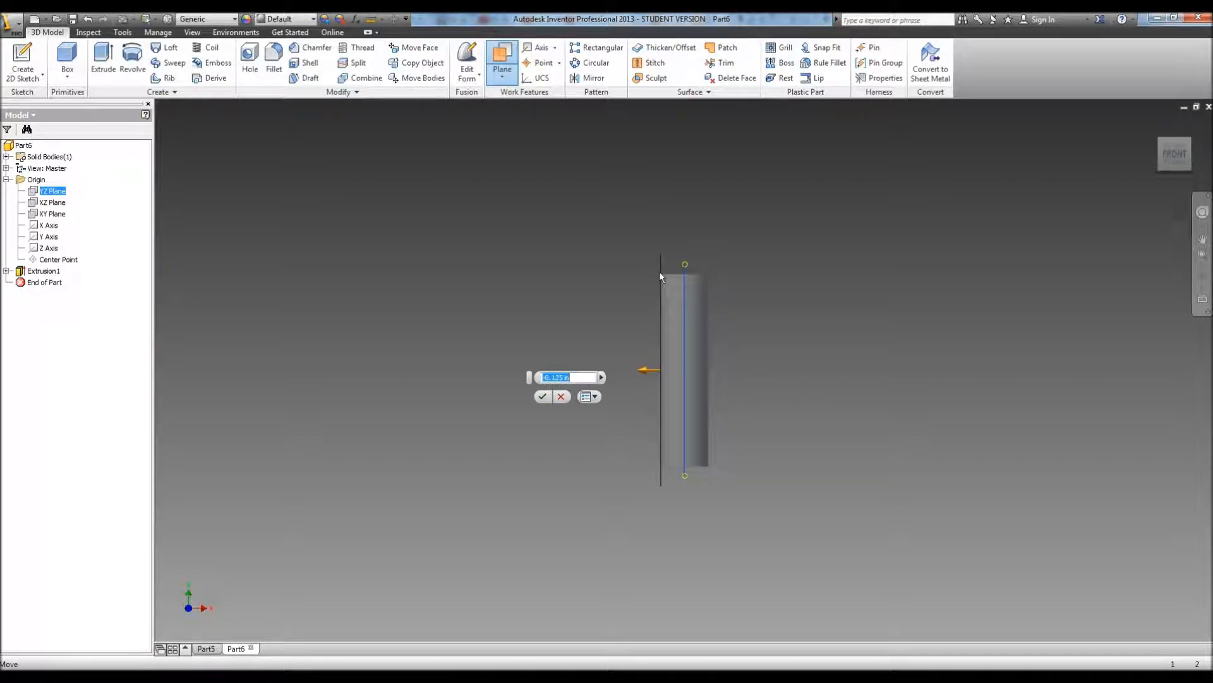
left_click_drag(659, 277, 712, 281)
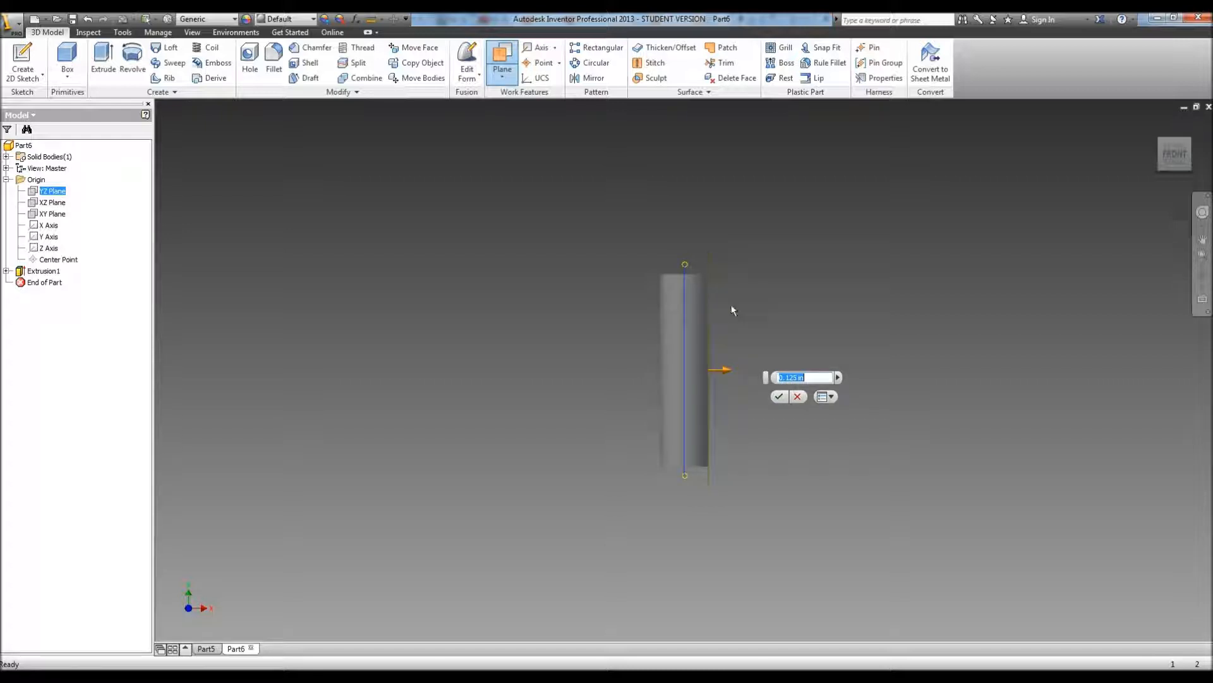
left_click(778, 397)
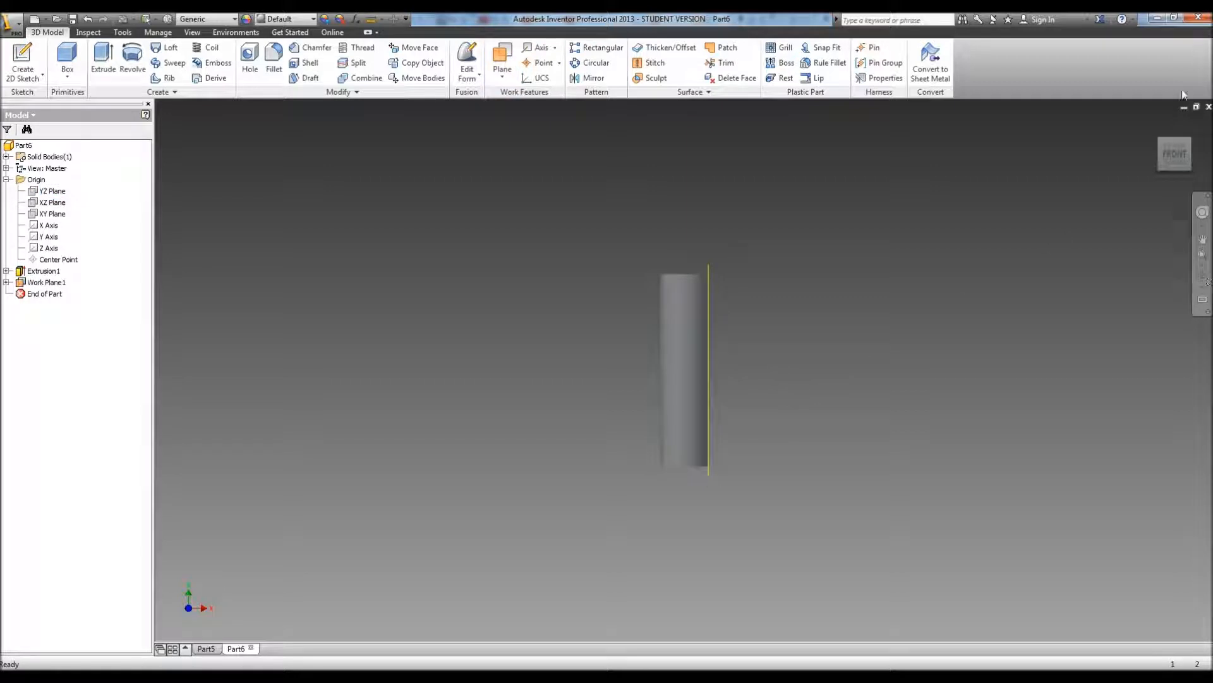
Sketch a 0.125 in diameter circle on the offset work plane, centred on the cylinder's axis at mid-length, and finish the sketch
left_click(1190, 143)
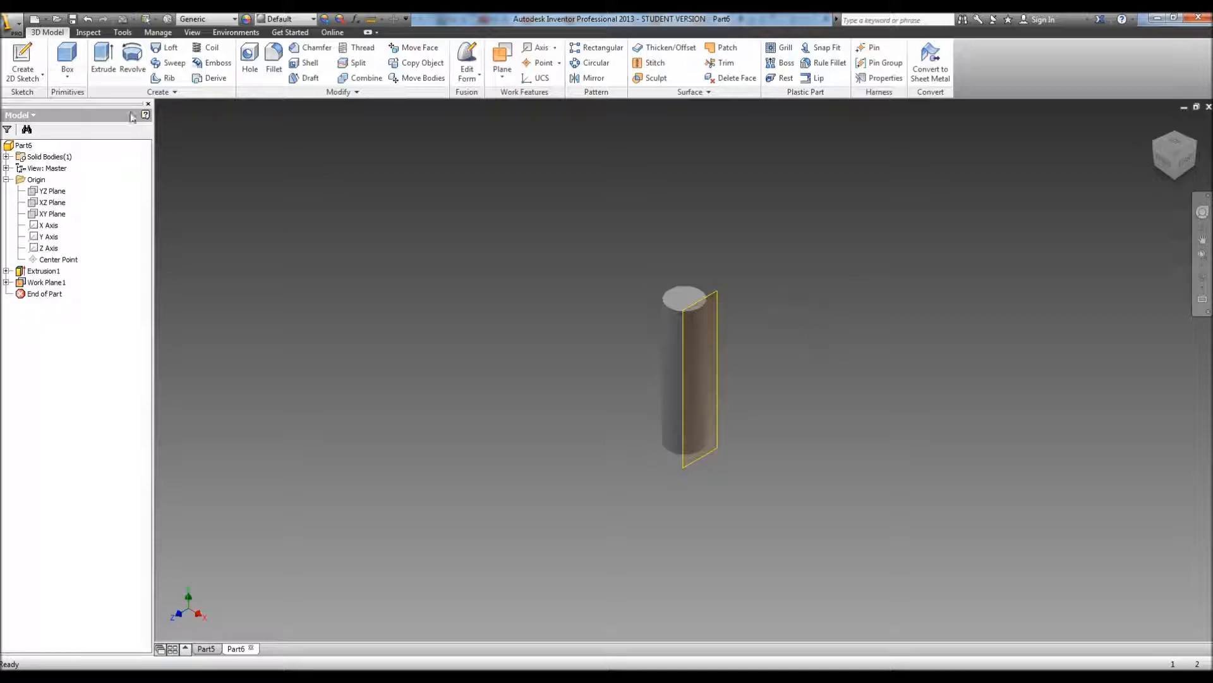
left_click(40, 58)
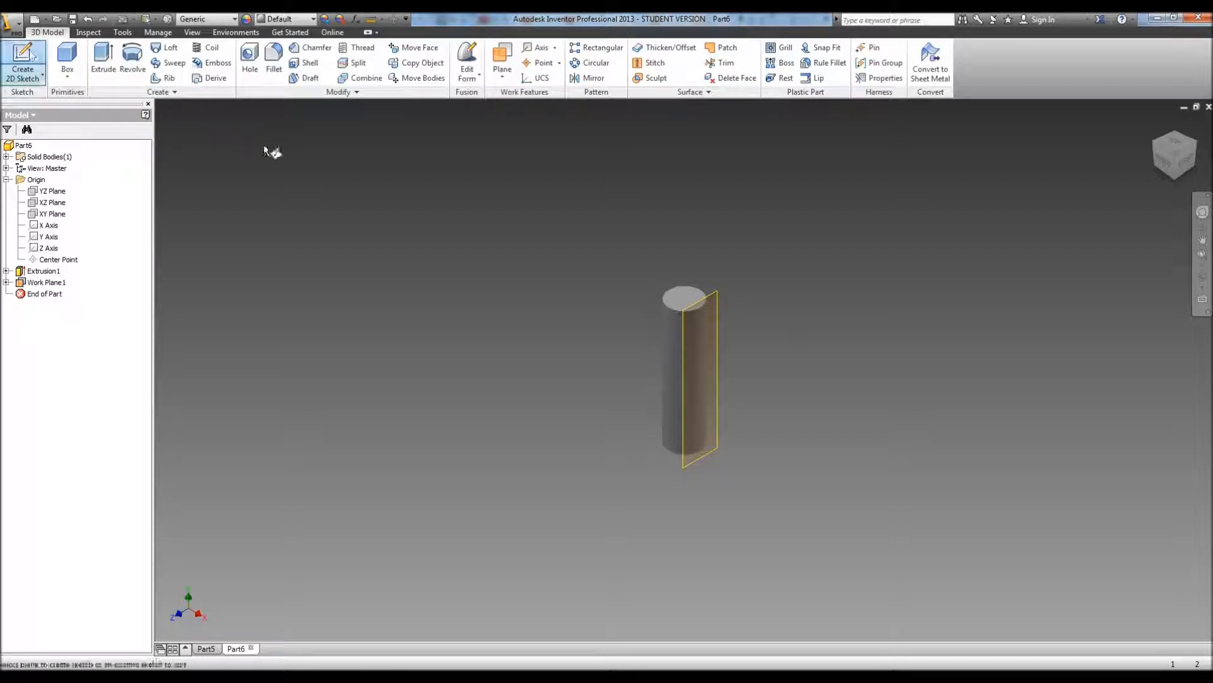
left_click(685, 312)
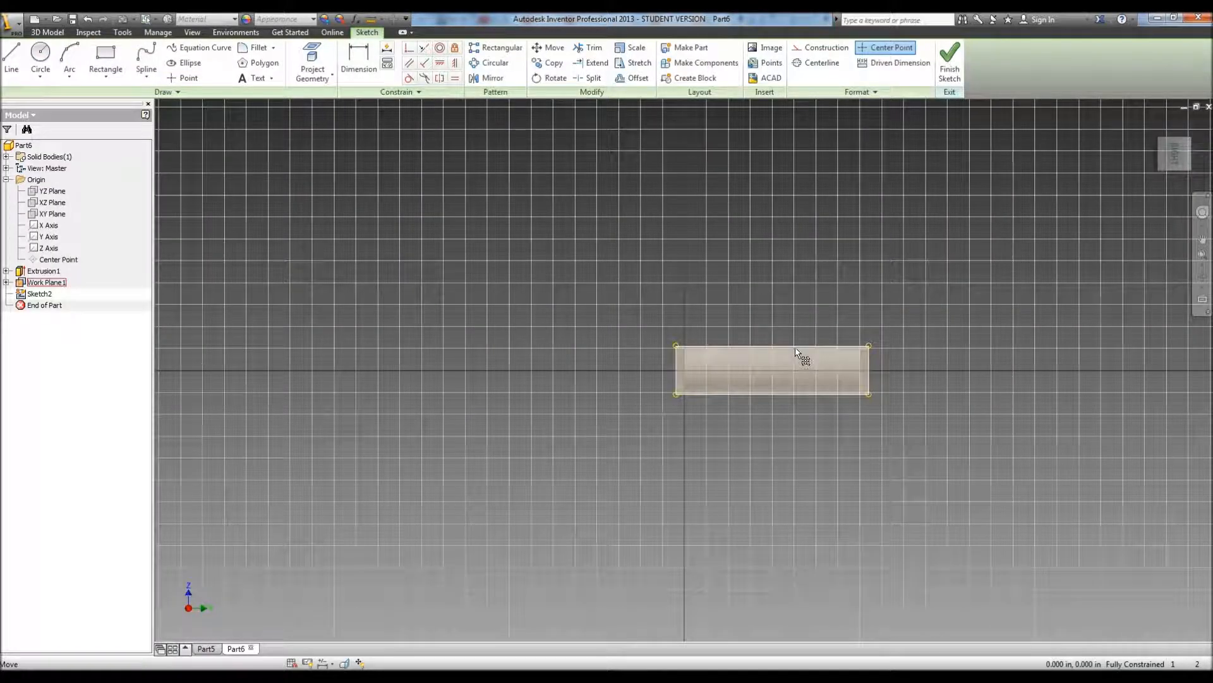
left_click(41, 54)
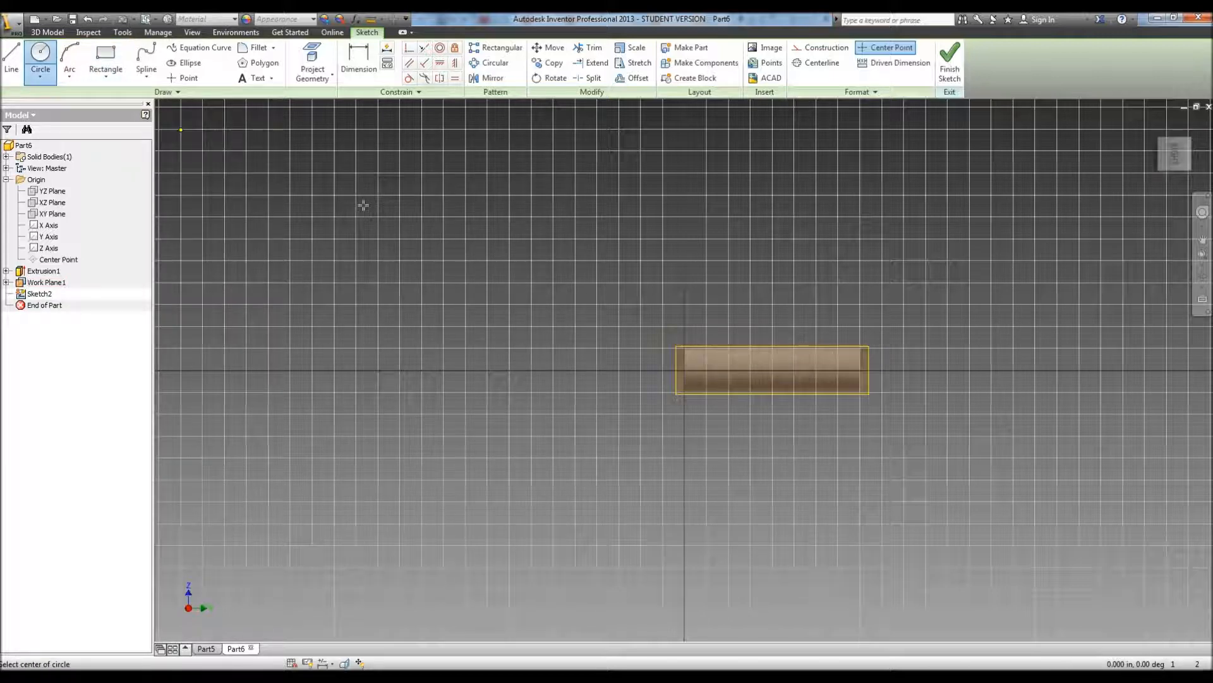
left_click(772, 370)
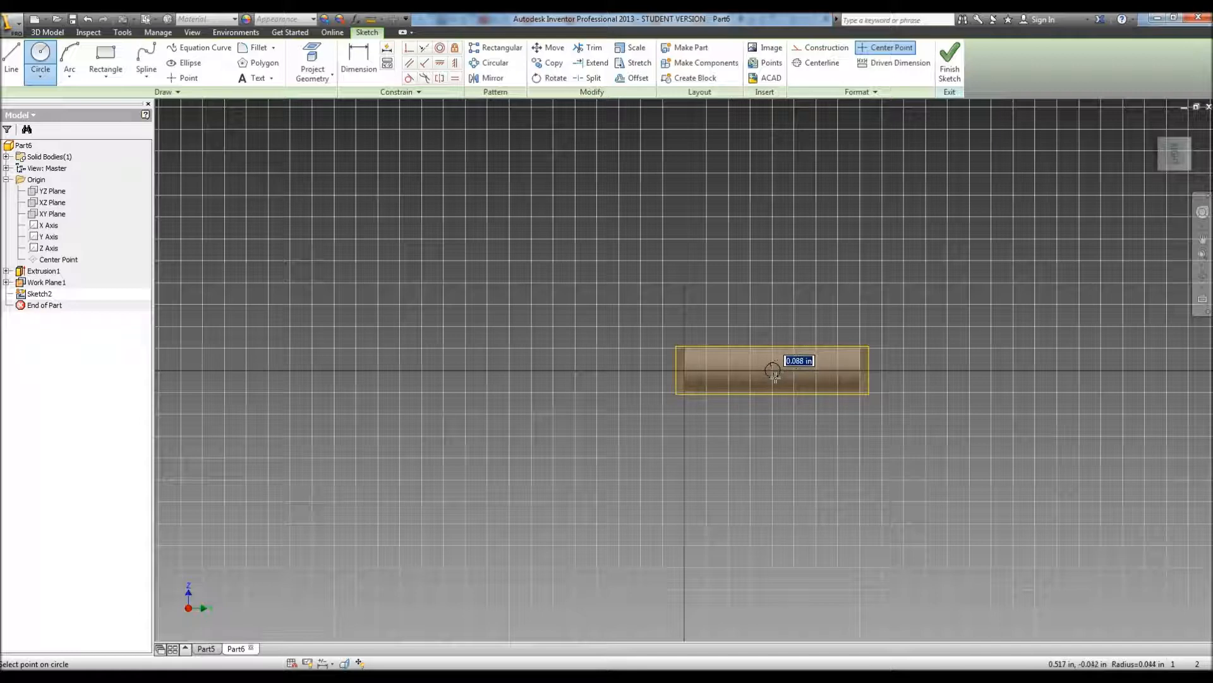
type(".125")
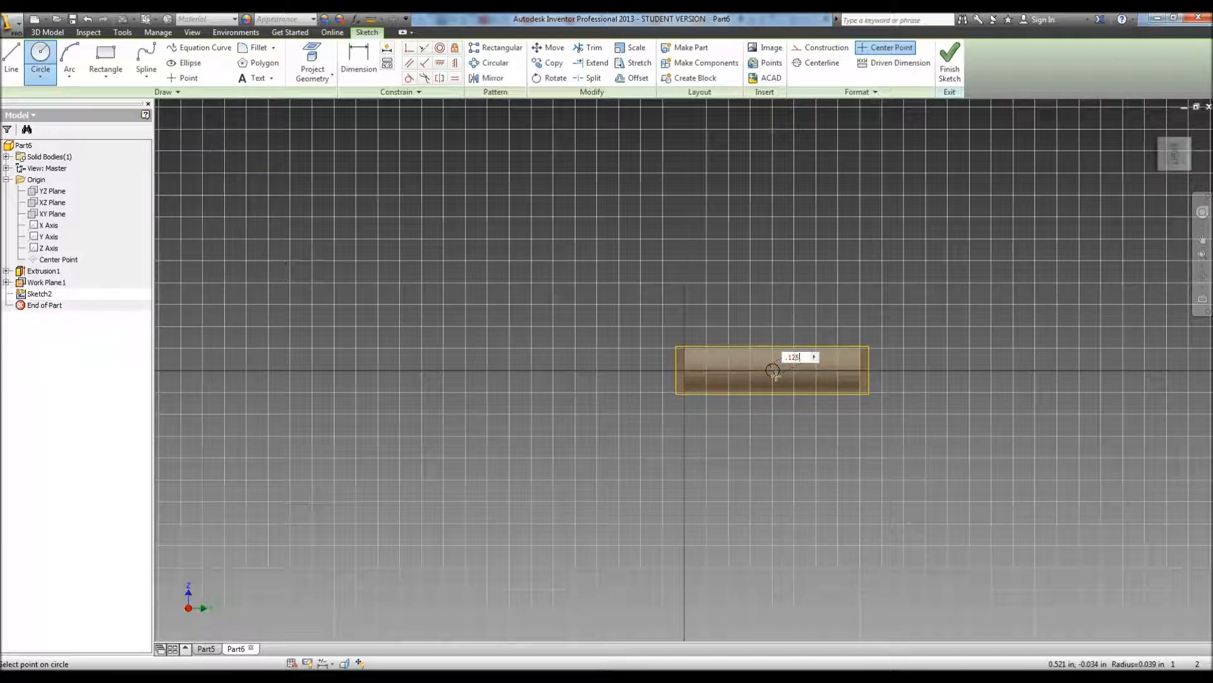
key("Return")
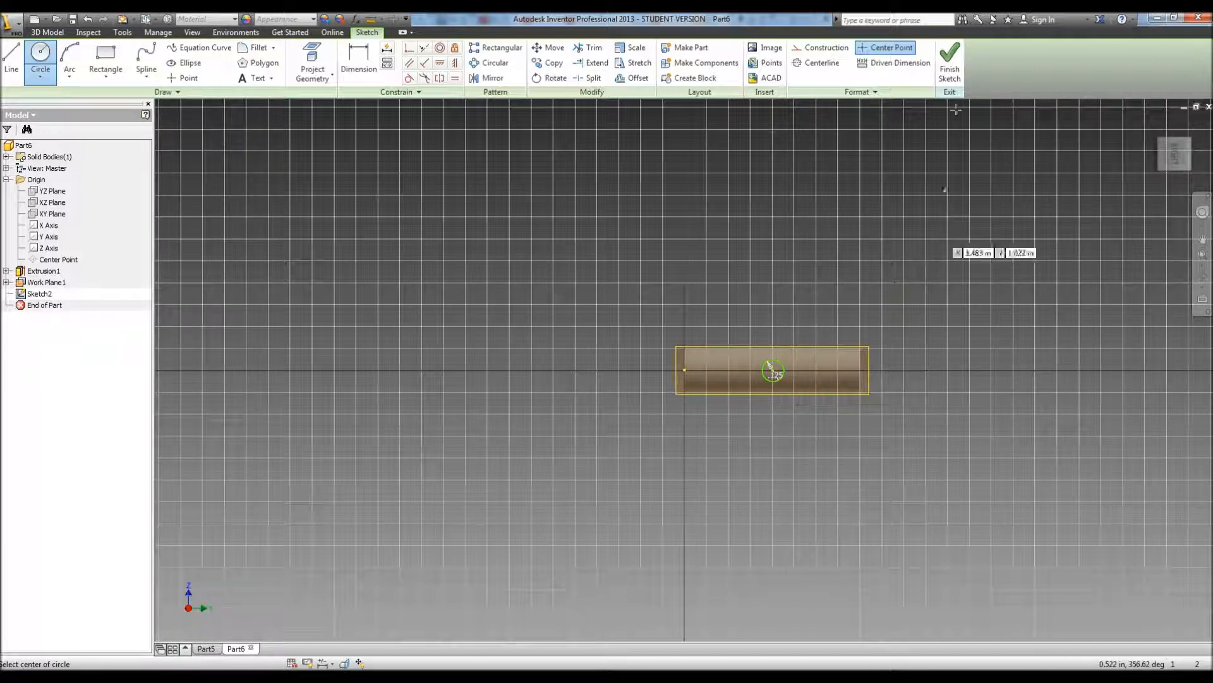
left_click(950, 63)
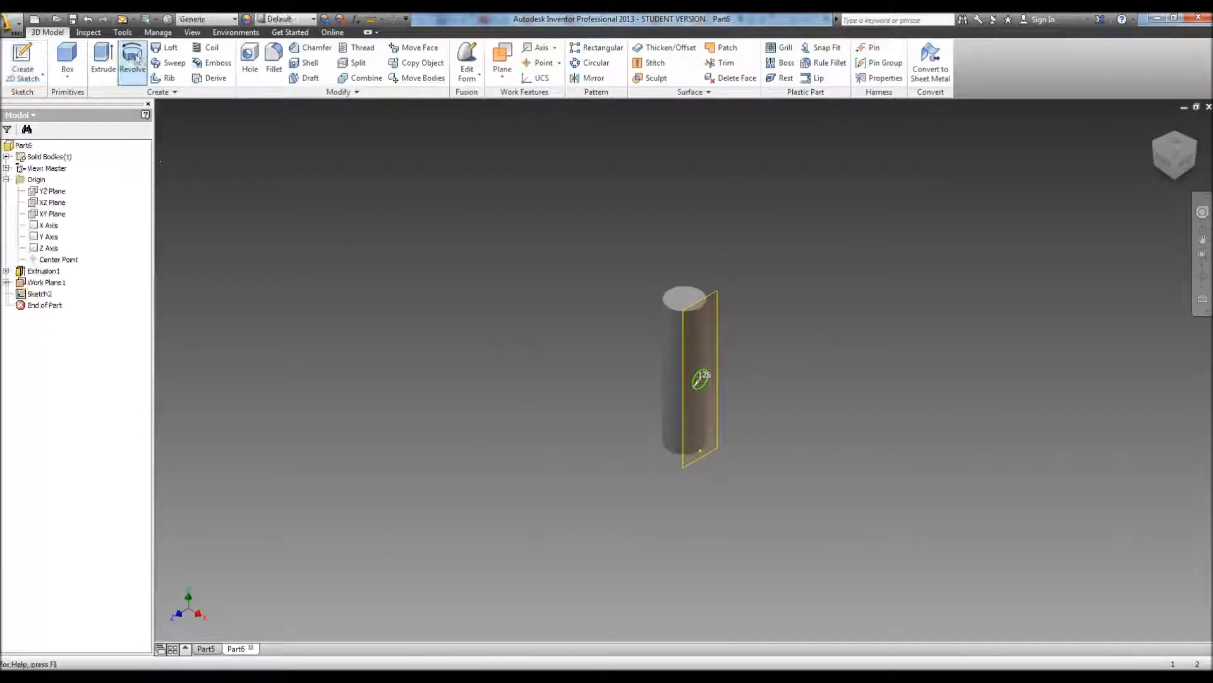
Extrude the small circle as a cut with extents All, directed through the cylinder
left_click(104, 60)
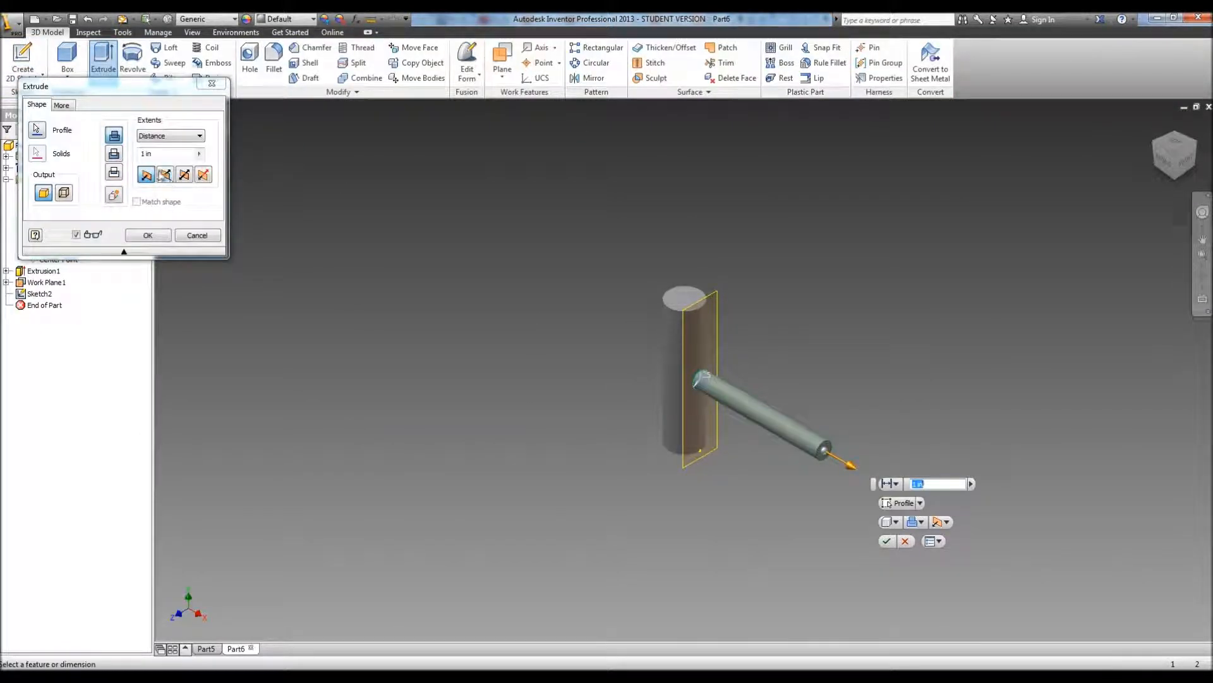
left_click(165, 174)
left_click(167, 137)
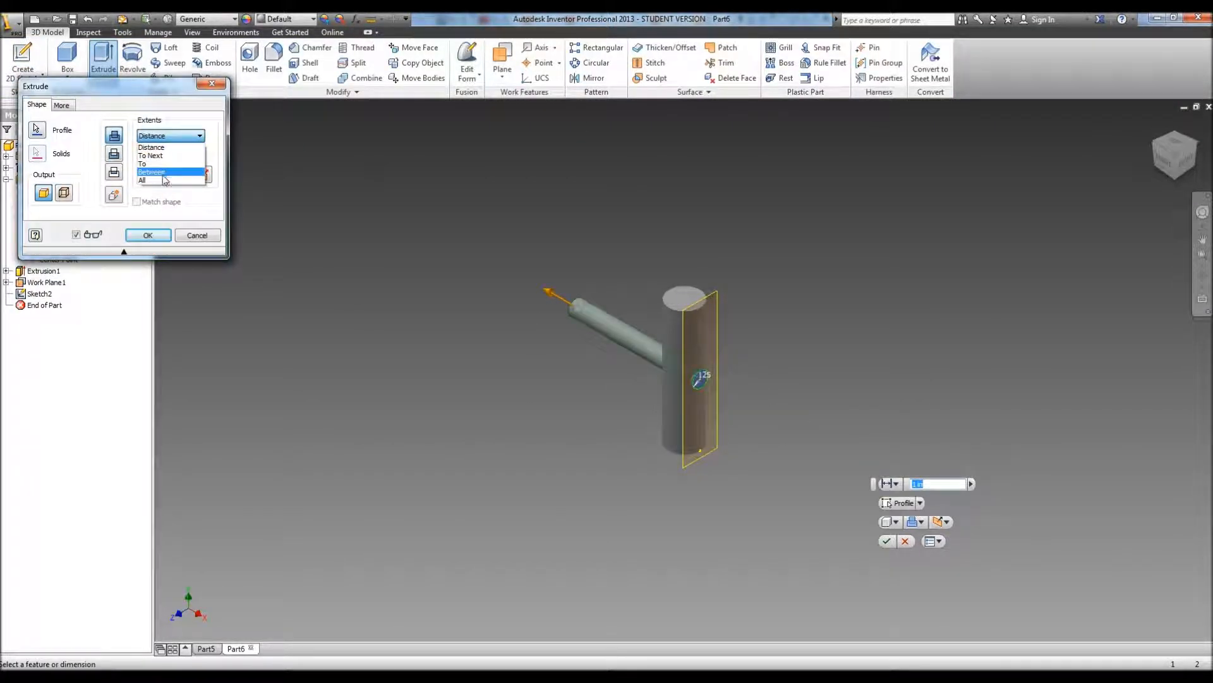
left_click(163, 181)
left_click(114, 155)
left_click(154, 235)
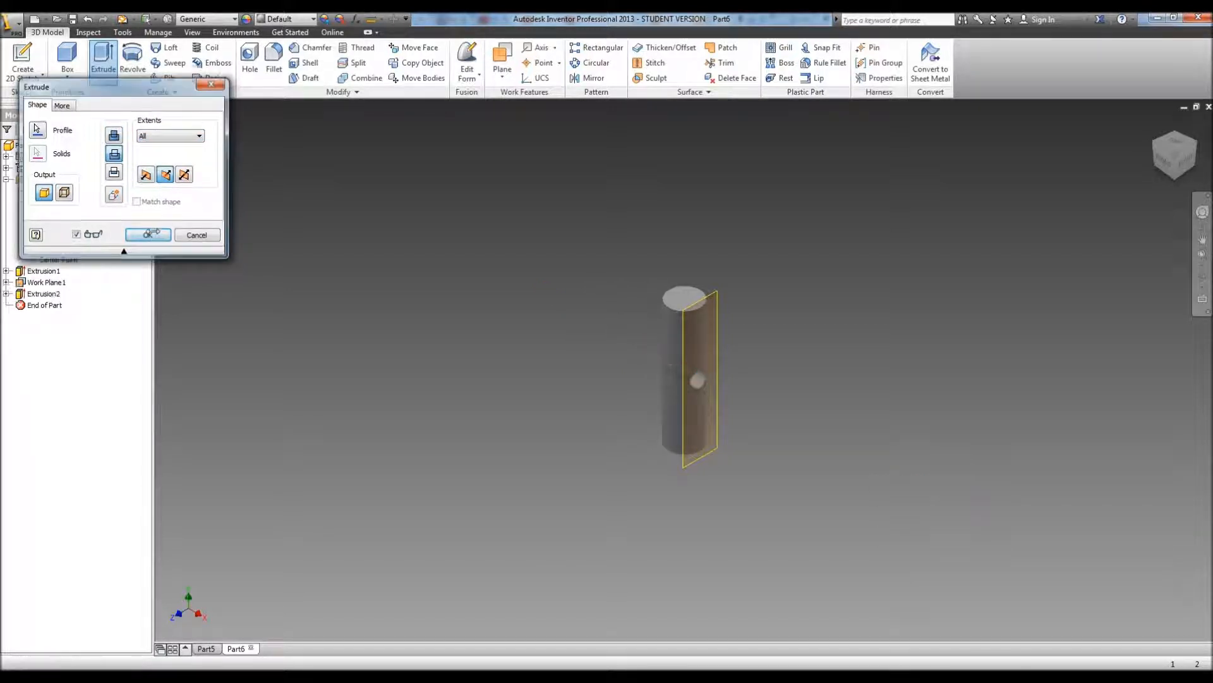
Turn off the visibility of the offset work plane
left_click(1203, 276)
left_click_drag(854, 312, 703, 342)
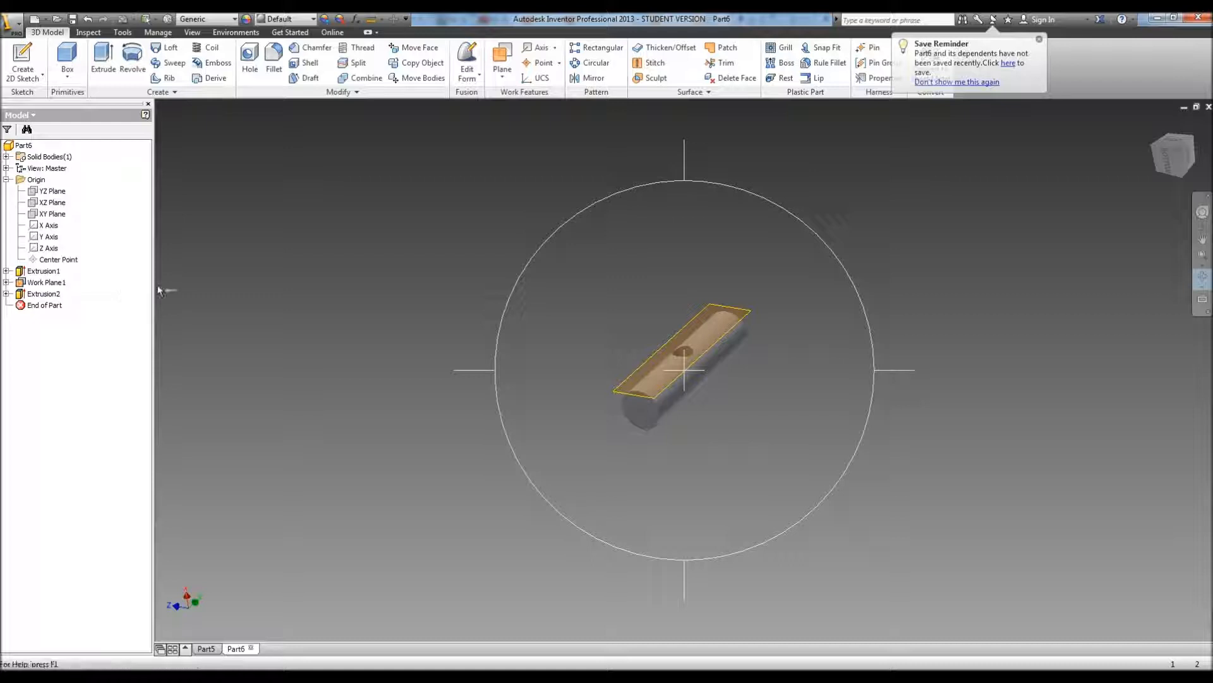
right_click(241, 295)
left_click(282, 298)
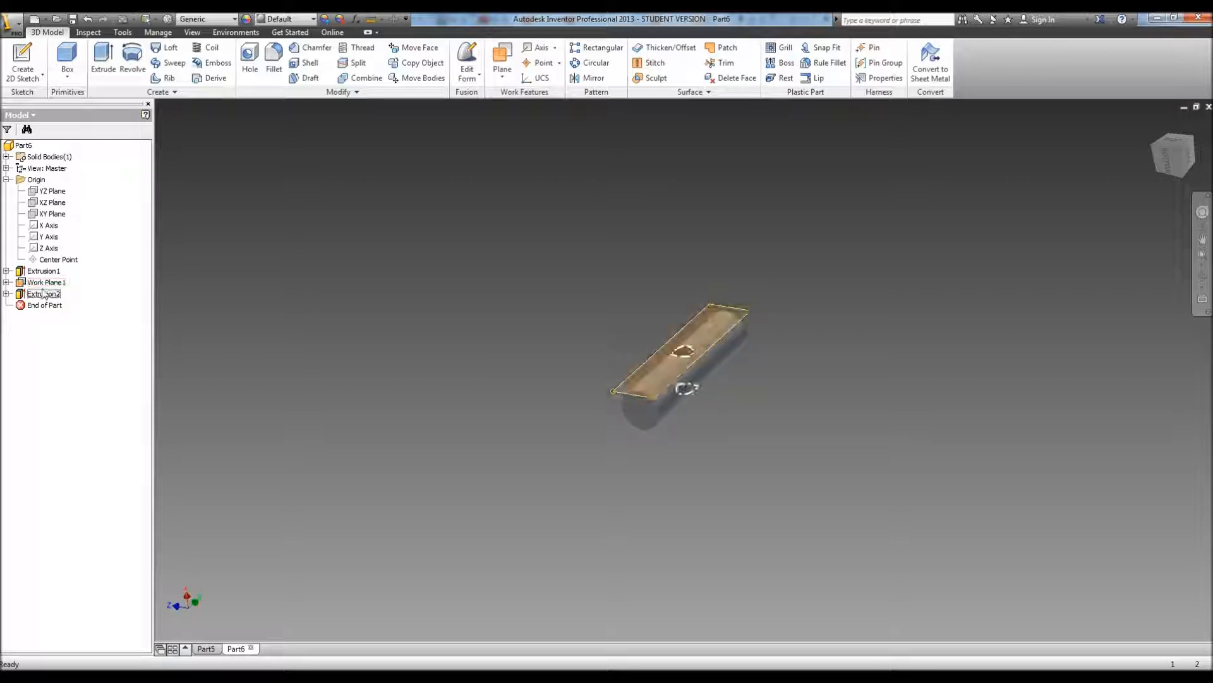
left_click(46, 283)
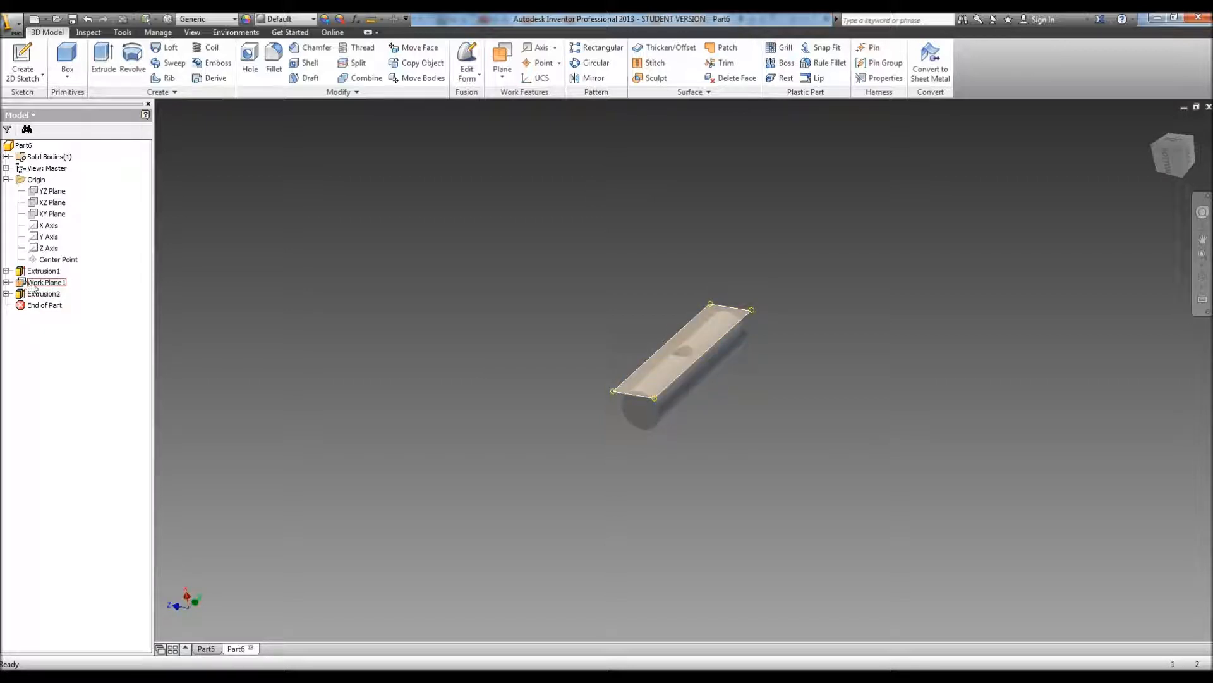
right_click(34, 285)
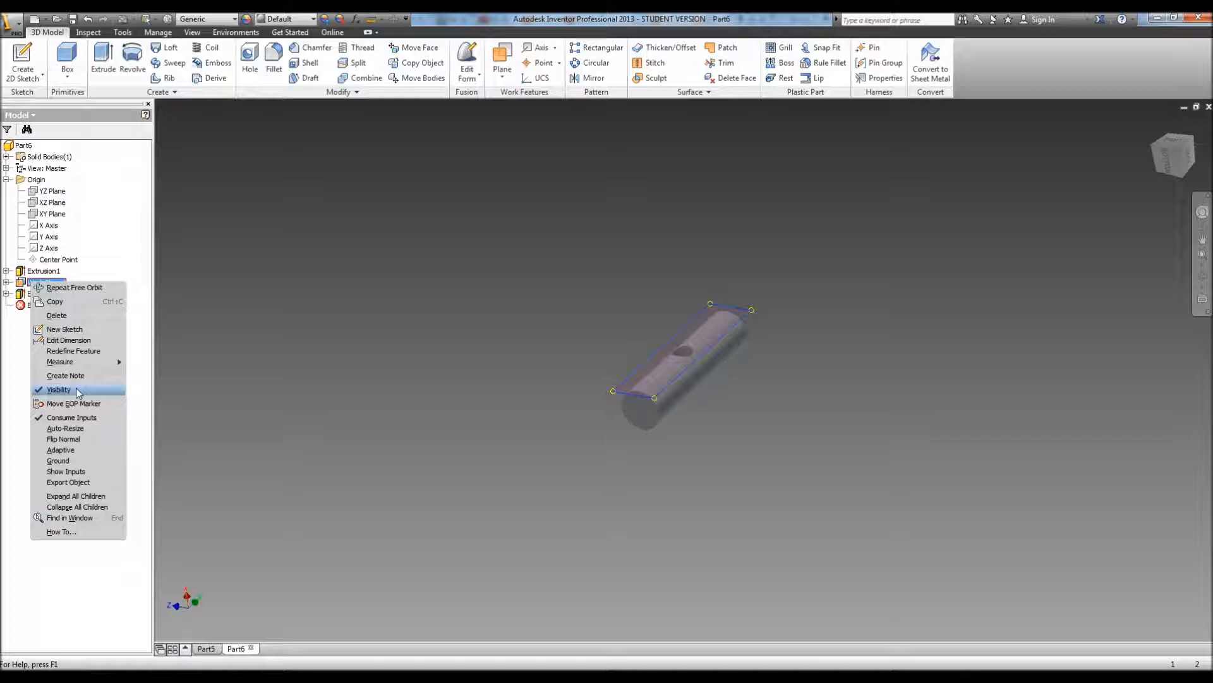
left_click(76, 390)
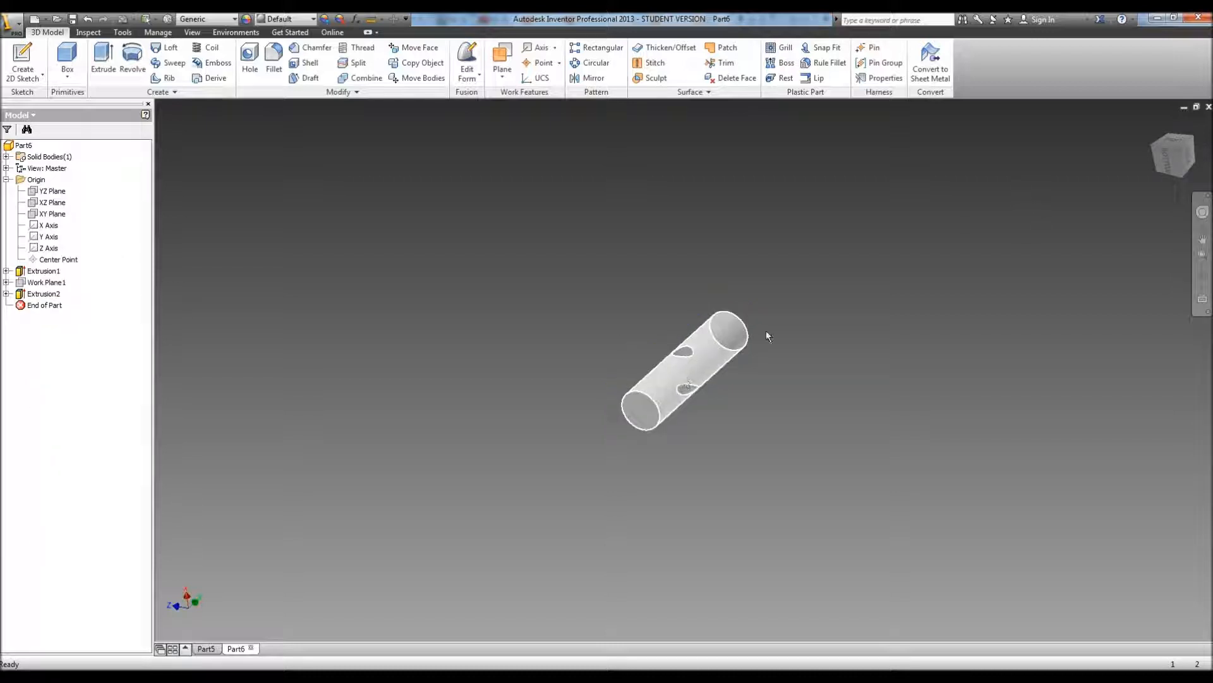
left_click(1201, 276)
left_click_drag(786, 347, 677, 354)
left_click_drag(742, 507, 623, 329)
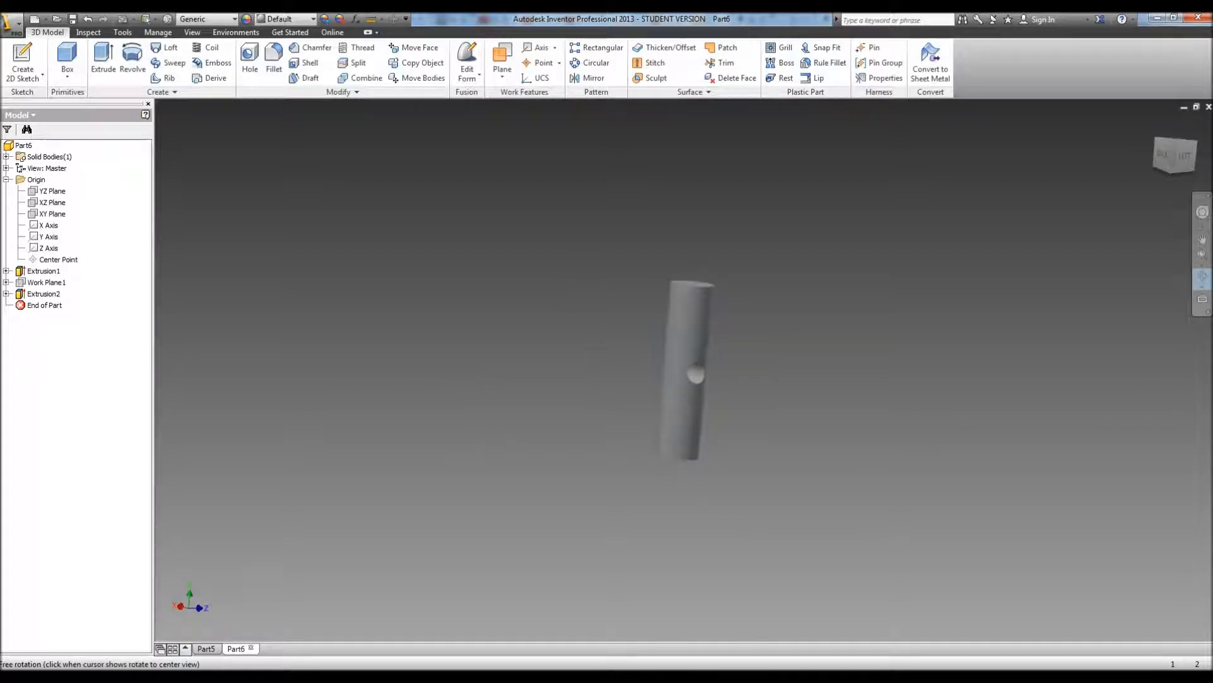